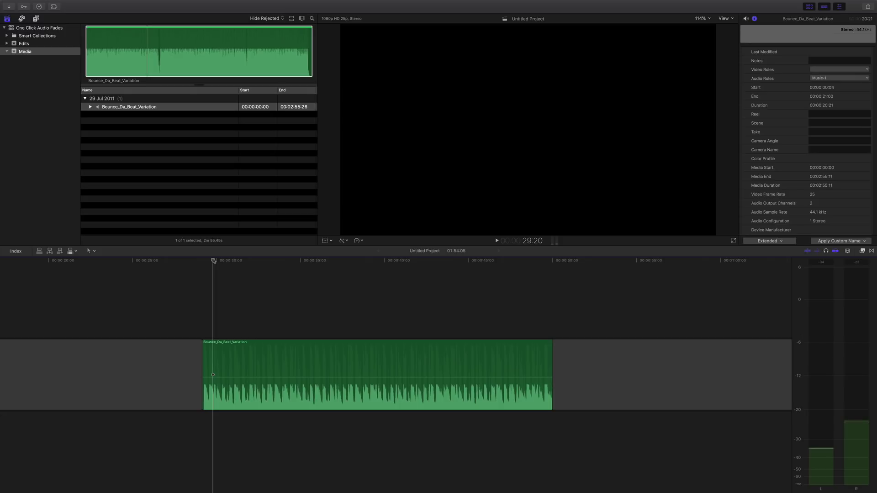
# Drag a fade-in onto the start of the clip and play it back twice.
pyautogui.moveTo(204, 373)
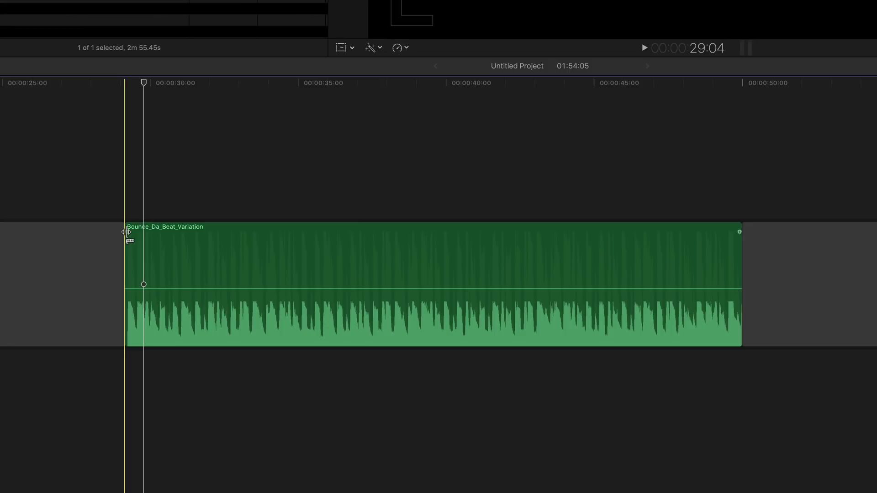
pyautogui.moveTo(127, 232); pyautogui.dragTo(192, 245)
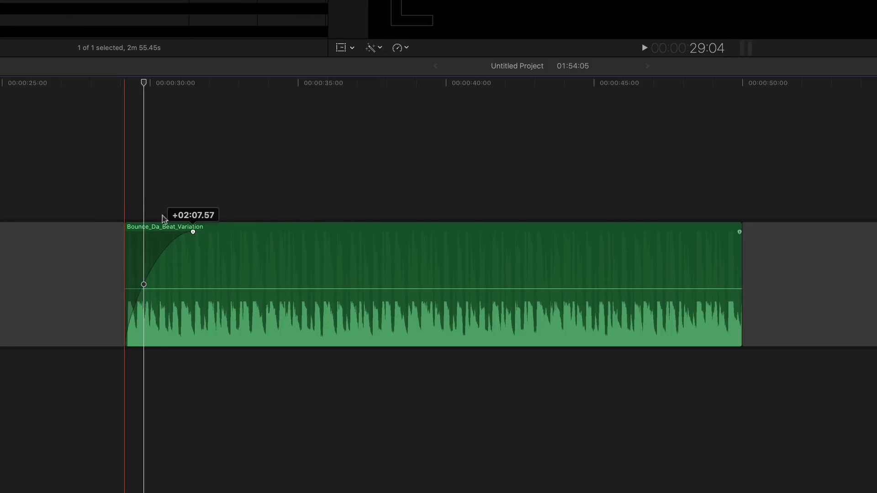
pyautogui.press('space')
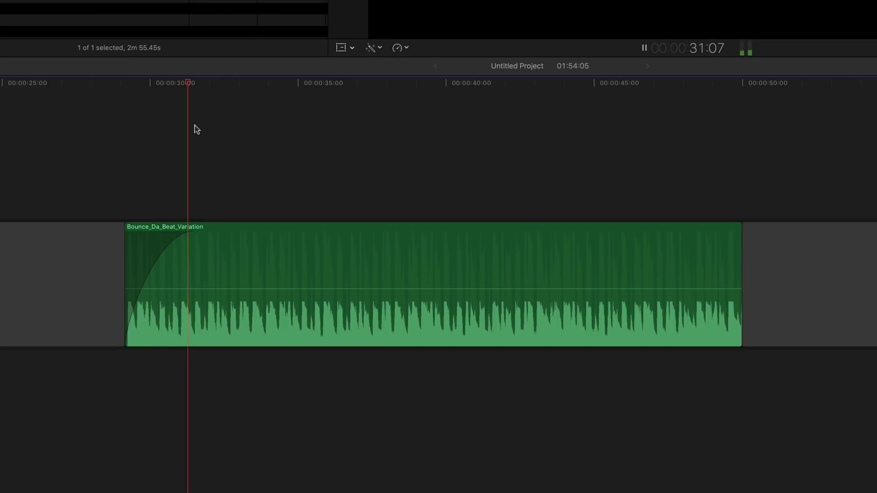
pyautogui.press('space')
pyautogui.moveTo(192, 94); pyautogui.dragTo(131, 94)
pyautogui.press('space')
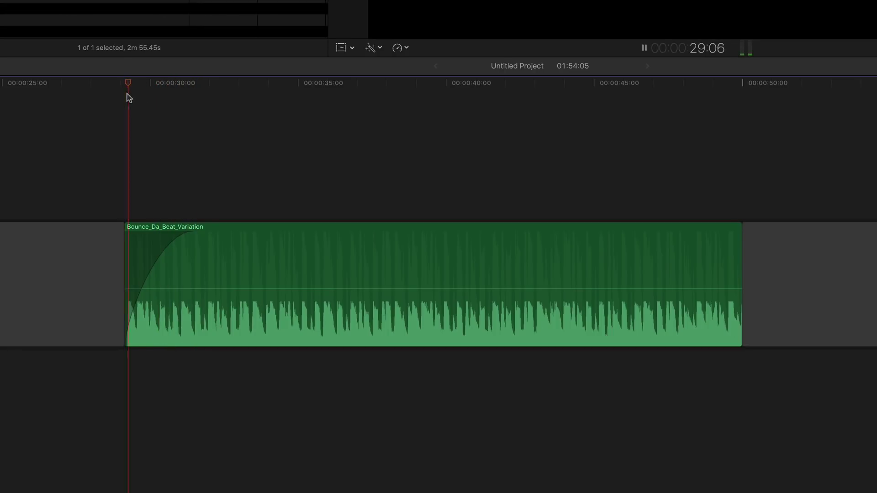
pyautogui.press('space')
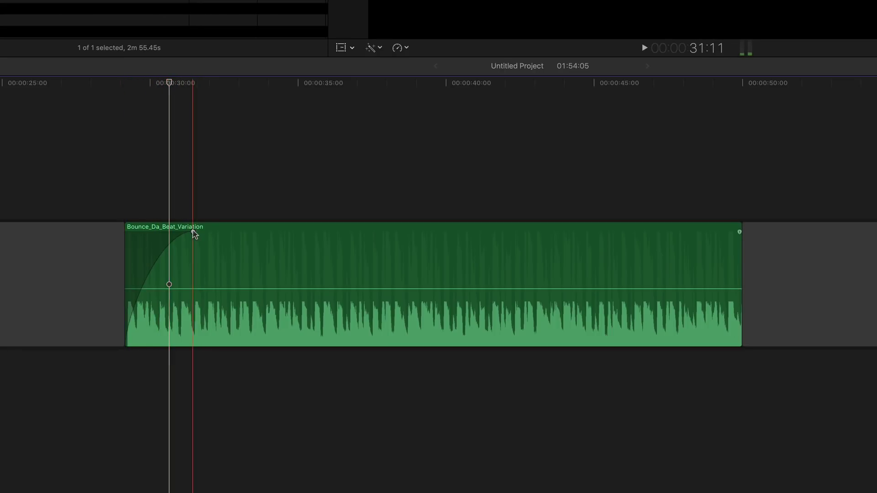
# Remove the fade-in, try and remove a fade-out, then add the fade-in again.
pyautogui.moveTo(192, 233); pyautogui.dragTo(127, 232)
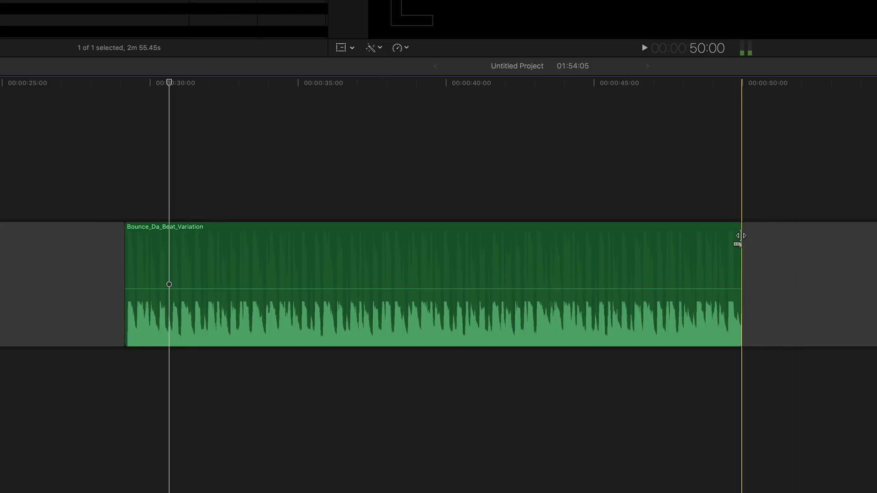
pyautogui.moveTo(740, 233)
pyautogui.mouseDown()
pyautogui.moveTo(683, 231)
pyautogui.moveTo(739, 232)
pyautogui.mouseUp()
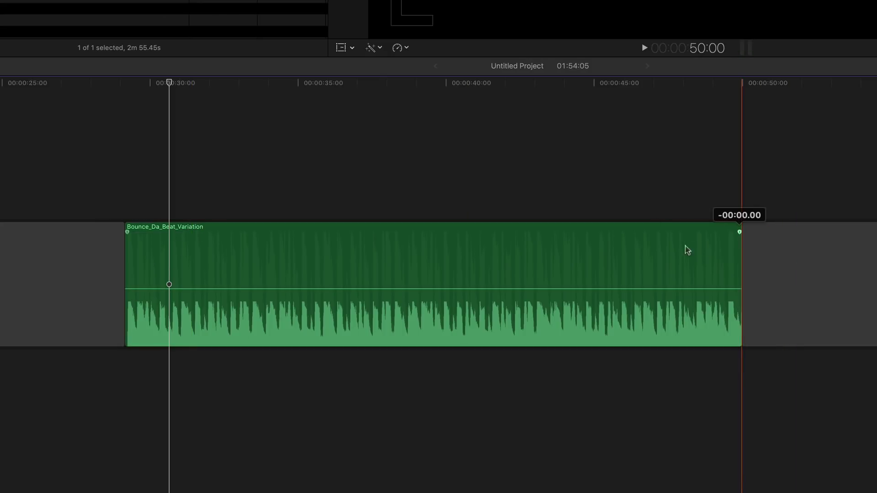
pyautogui.moveTo(128, 233)
pyautogui.mouseDown()
pyautogui.moveTo(193, 240)
pyautogui.moveTo(205, 231)
pyautogui.moveTo(115, 240)
pyautogui.moveTo(129, 238)
pyautogui.mouseUp()
pyautogui.click(153, 85)
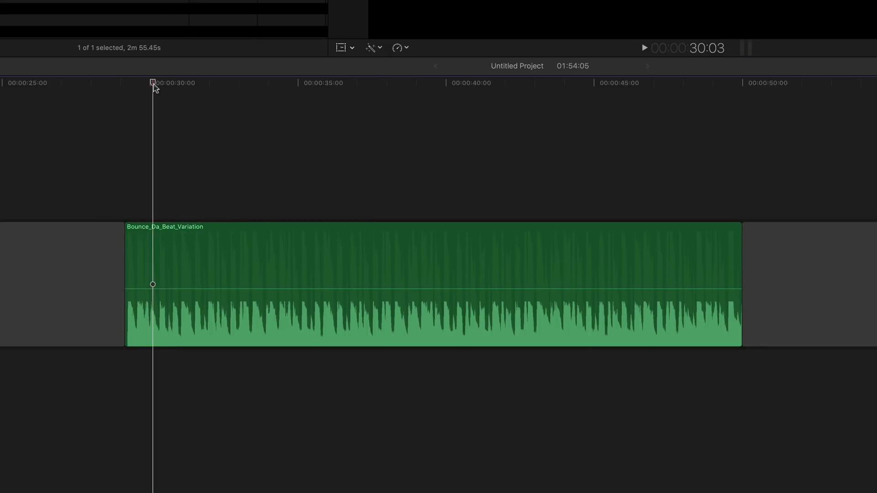
# Jump the playhead to the Bounce_Da_Beat_Variation clip's start edit point with Up Arrow.
pyautogui.press('Up')
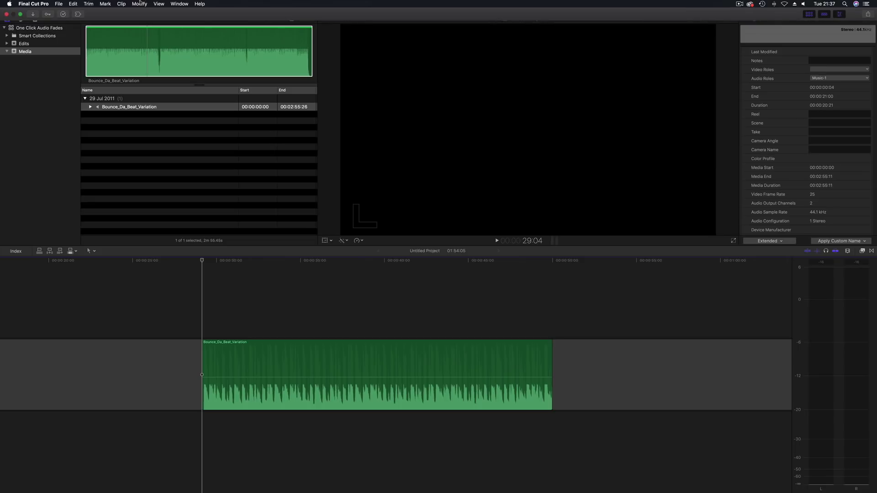
pyautogui.click(139, 3)
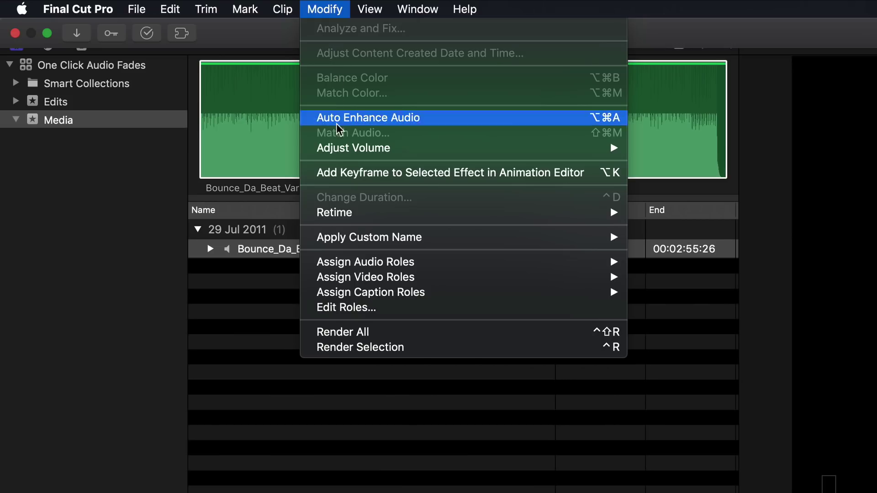
pyautogui.moveTo(568, 151)
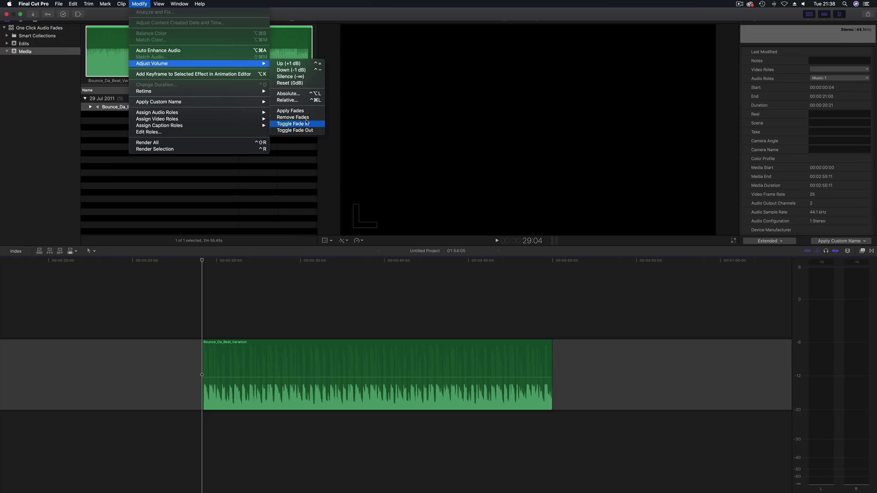
pyautogui.click(676, 258)
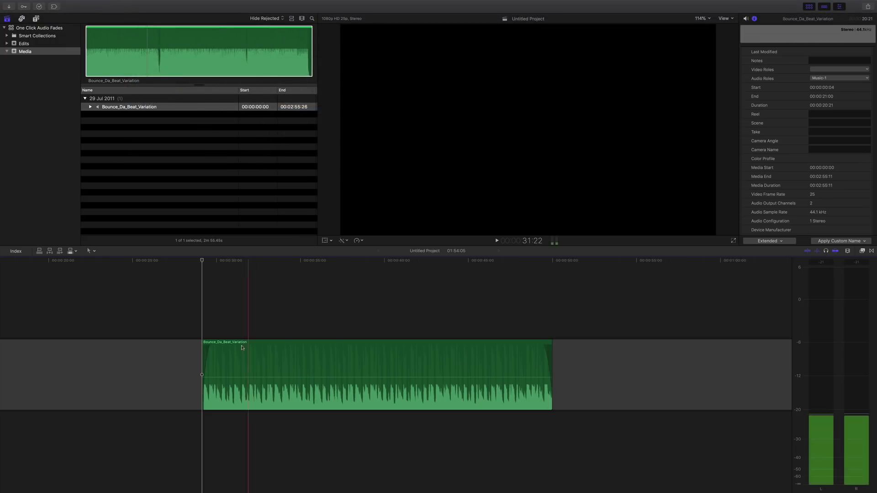
pyautogui.moveTo(212, 355)
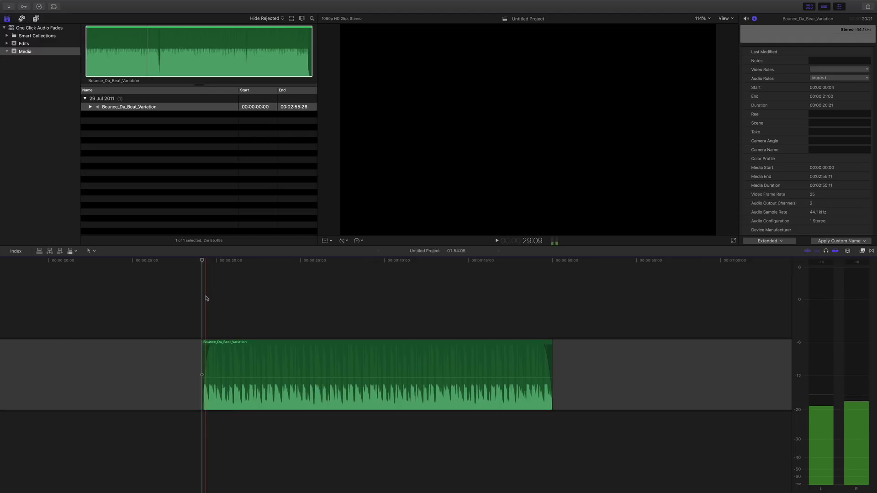
pyautogui.press('space')
pyautogui.press('space')
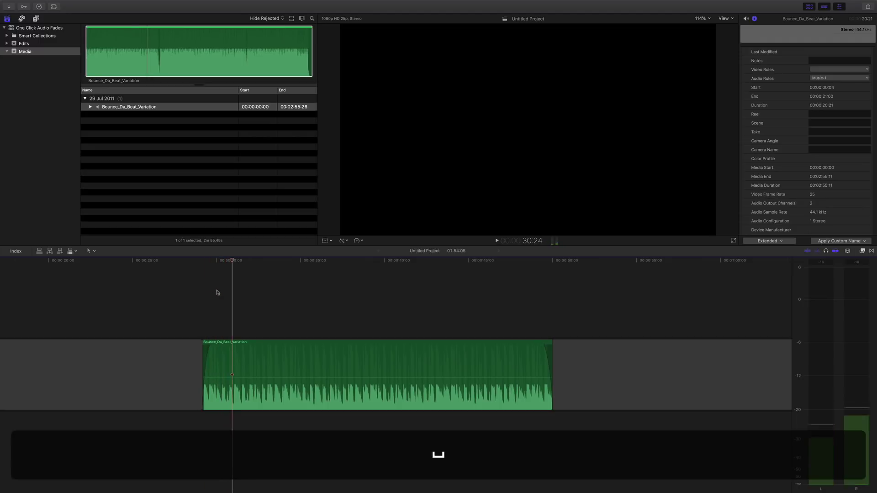
pyautogui.hotkey('ctrl', 'z')
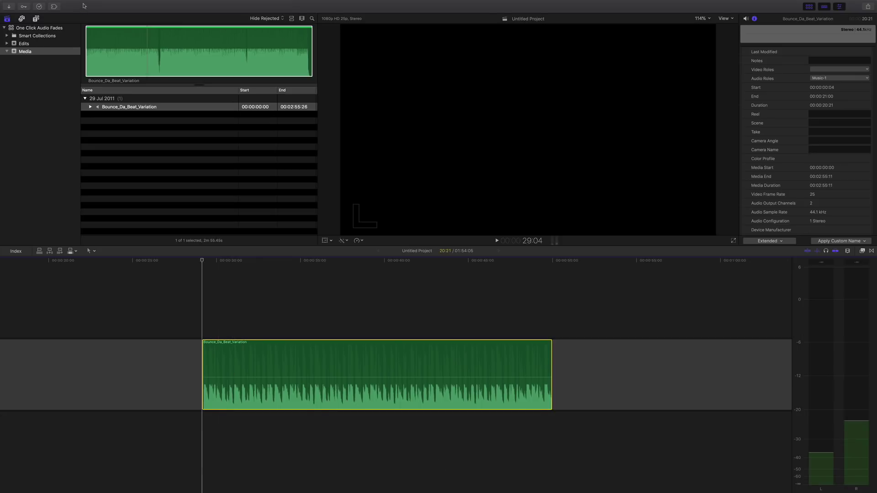
# Change Audio Fade Duration in the Editing preferences from 0.50 to 2.00 seconds.
pyautogui.moveTo(78, 1)
pyautogui.click(32, 4)
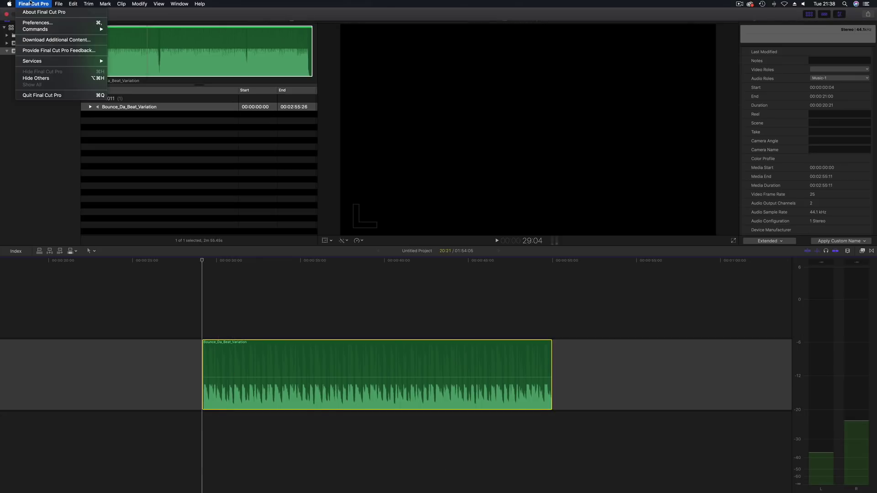
pyautogui.click(38, 23)
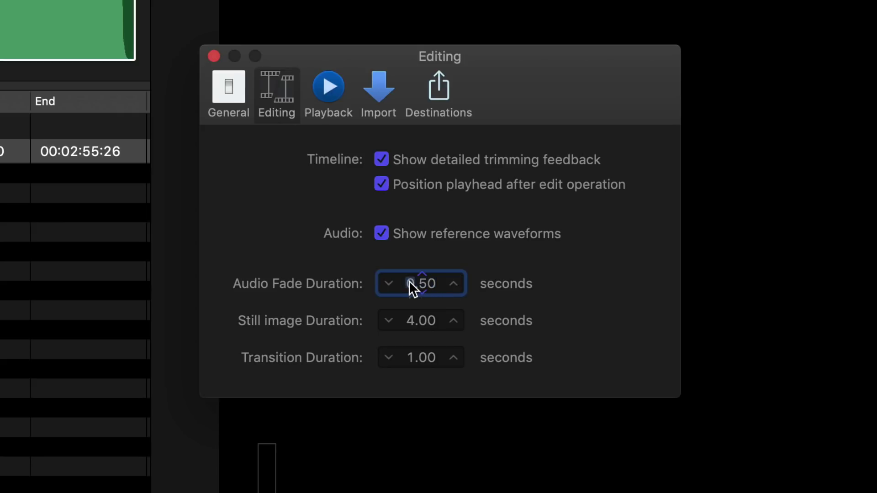
pyautogui.write('2.')
pyautogui.press('Return')
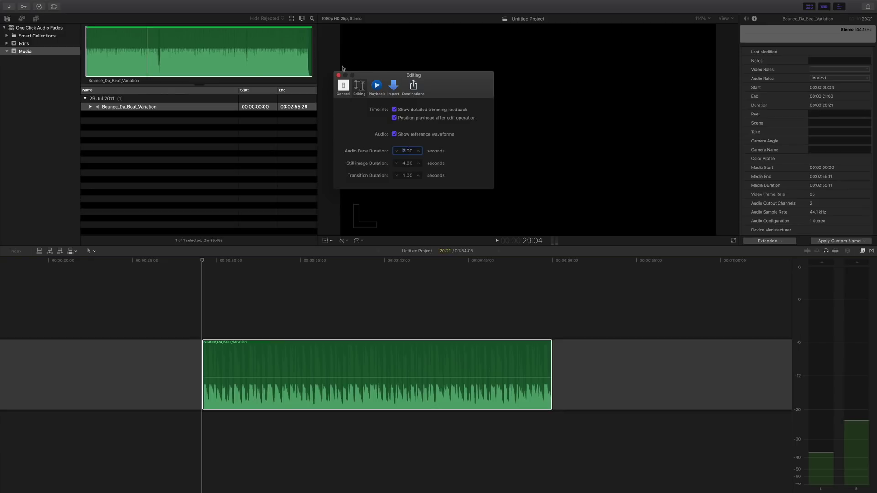
pyautogui.click(338, 75)
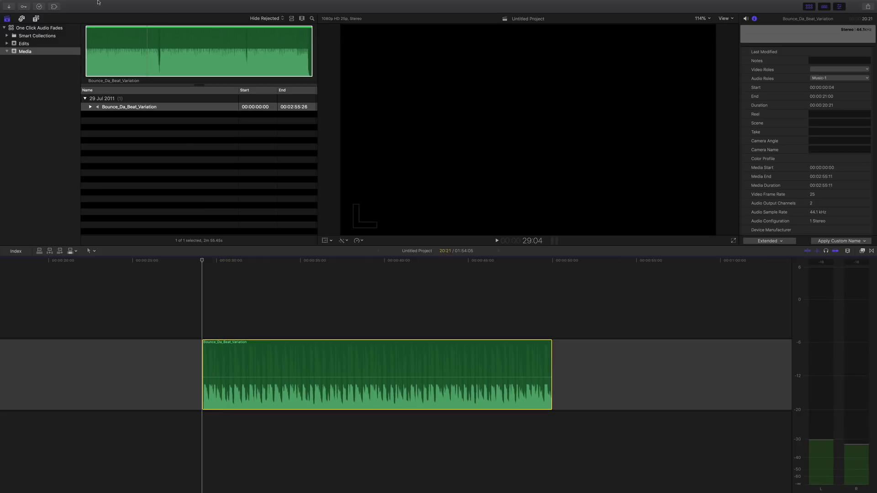
# Apply Fades from Modify > Adjust Volume, then play the clip to hear both 2-second fades.
pyautogui.moveTo(105, 3)
pyautogui.click(139, 4)
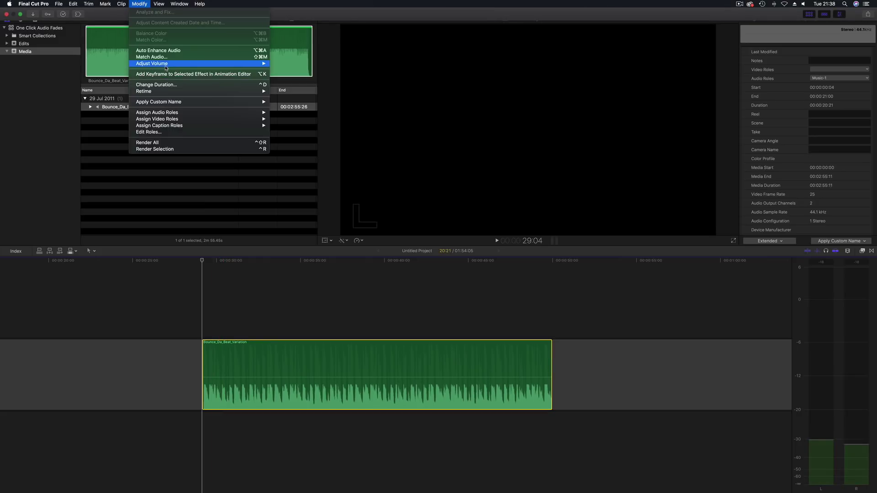
pyautogui.moveTo(205, 64)
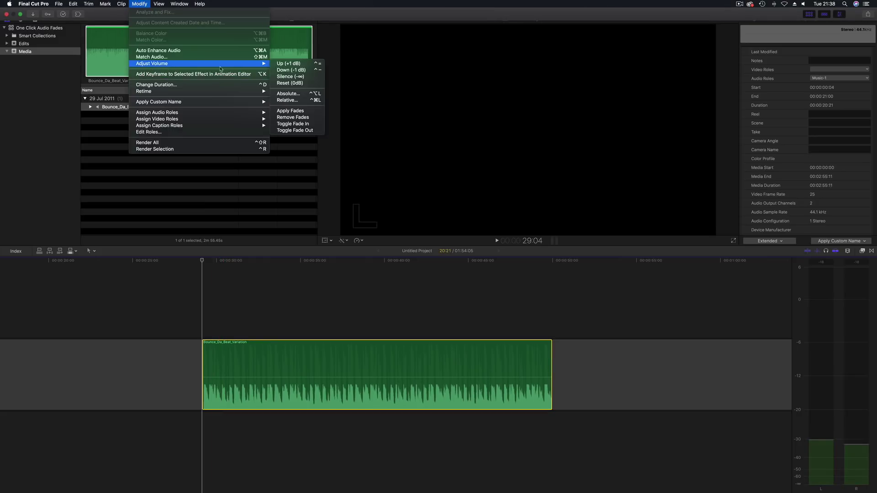
pyautogui.click(297, 111)
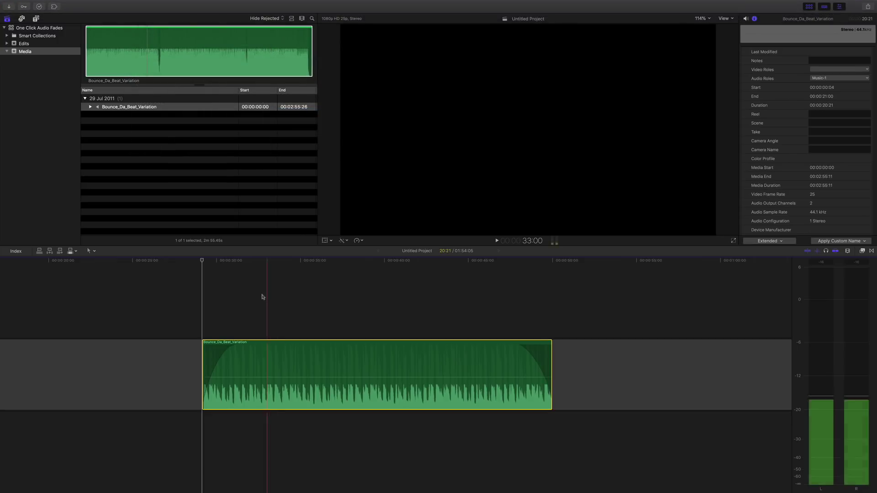
pyautogui.press('space')
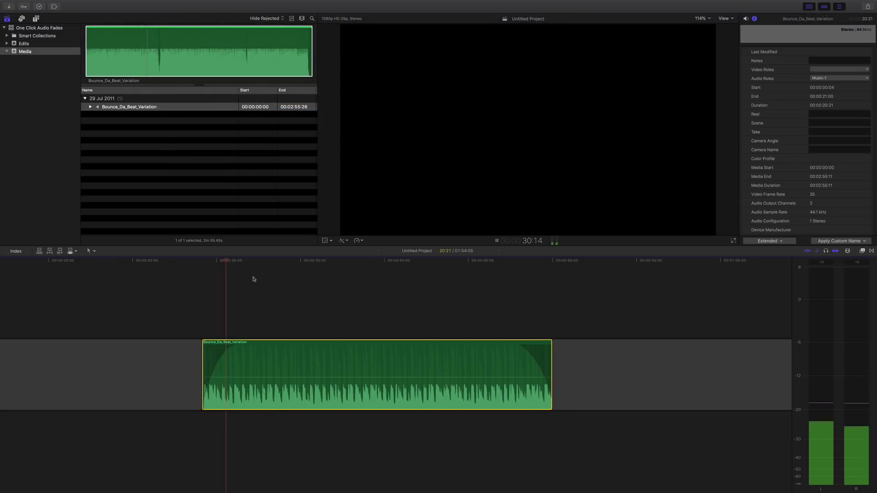
pyautogui.press('space')
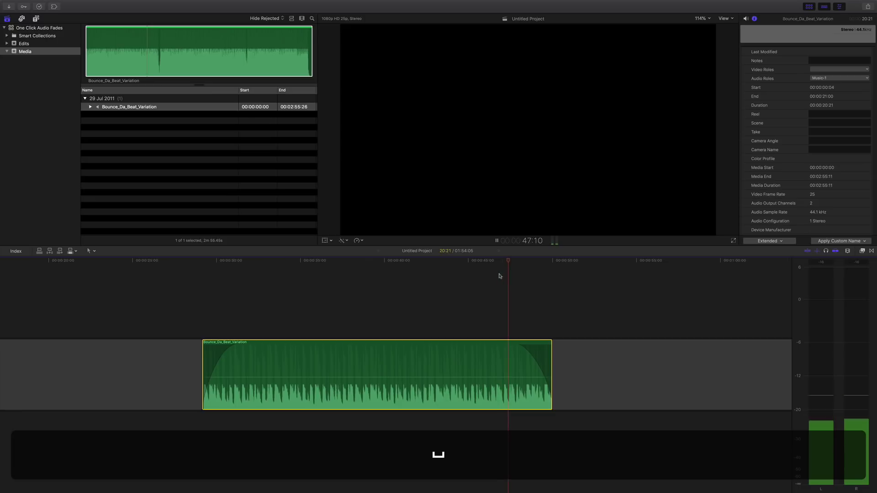
pyautogui.press('space')
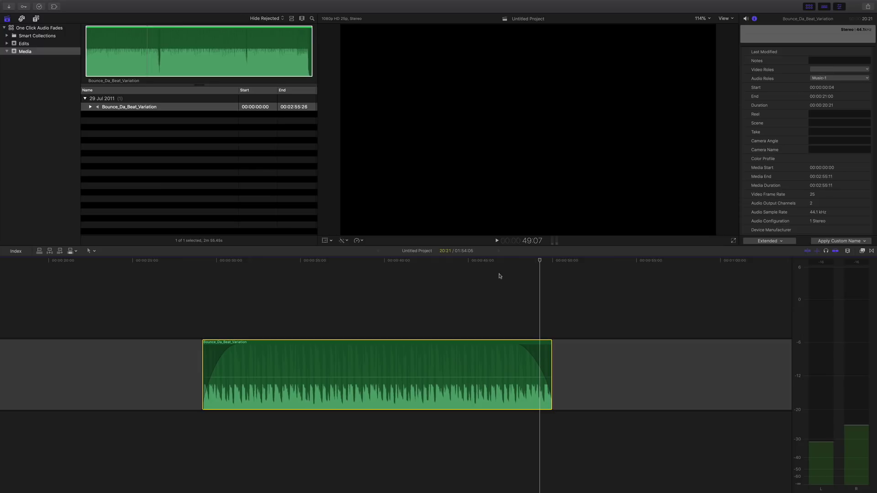
pyautogui.press('super+z')
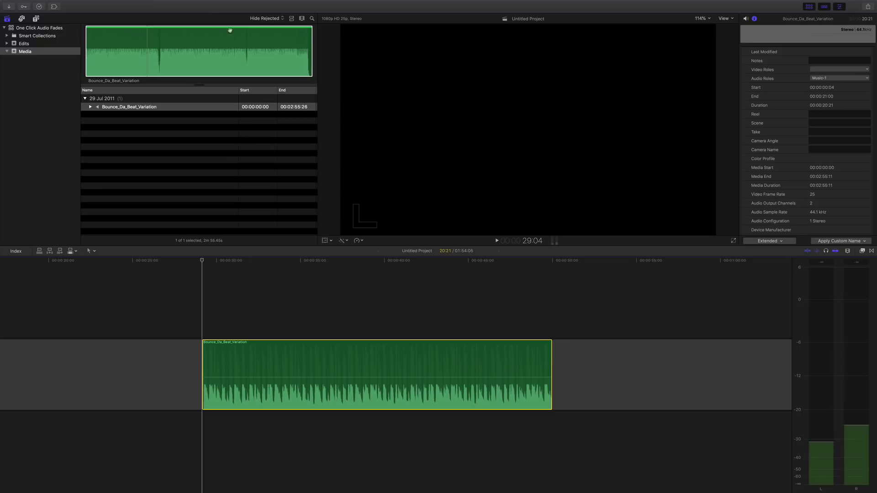
pyautogui.click(139, 4)
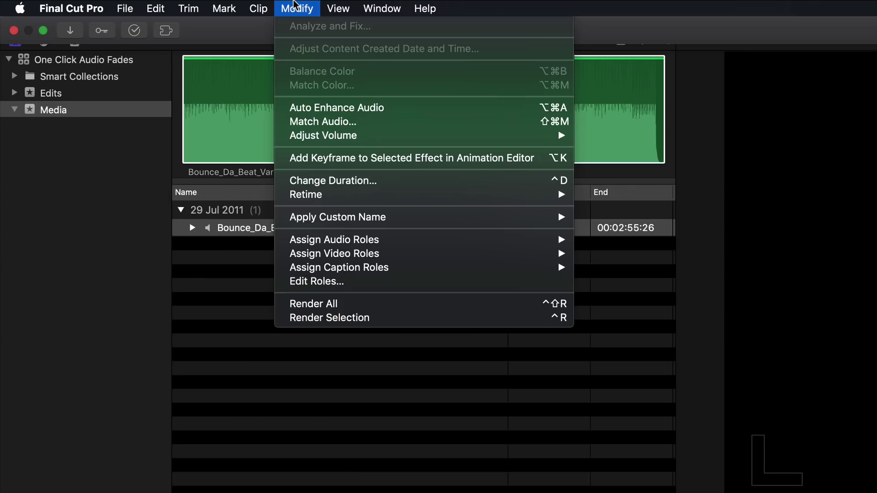
pyautogui.moveTo(178, 64)
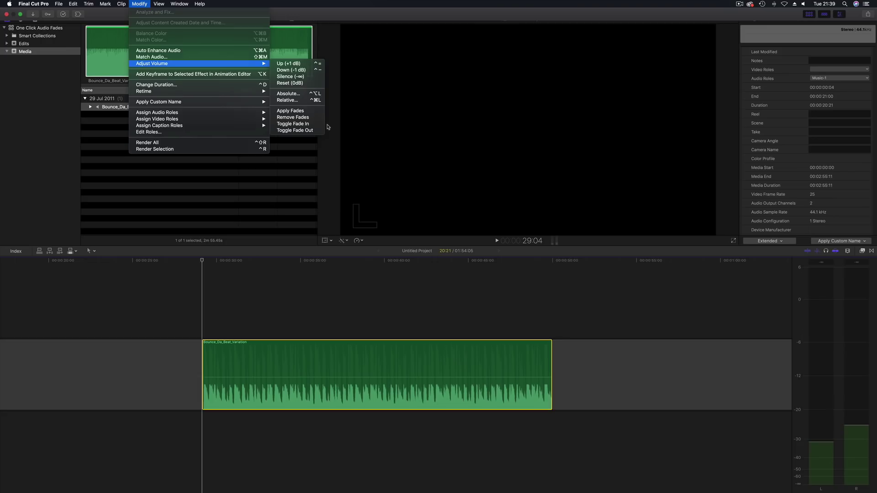
# Open the Command Editor via Final Cut Pro > Commands > Customize.
pyautogui.click(328, 127)
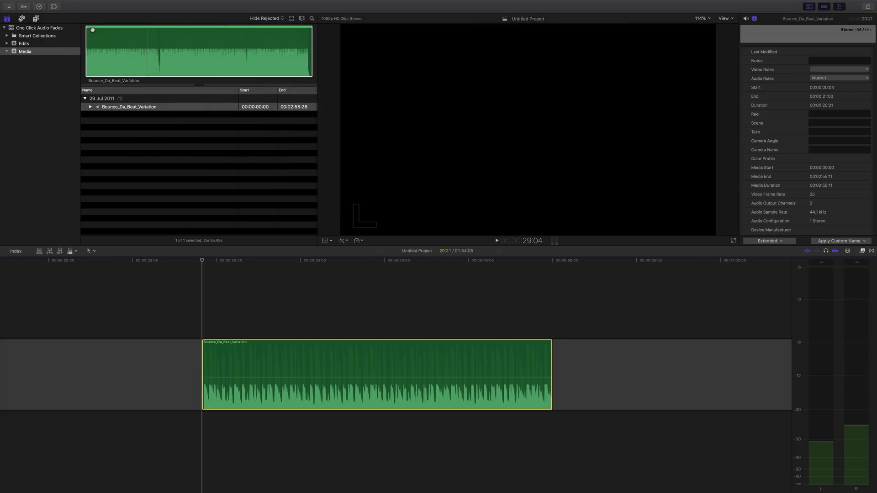
pyautogui.click(29, 3)
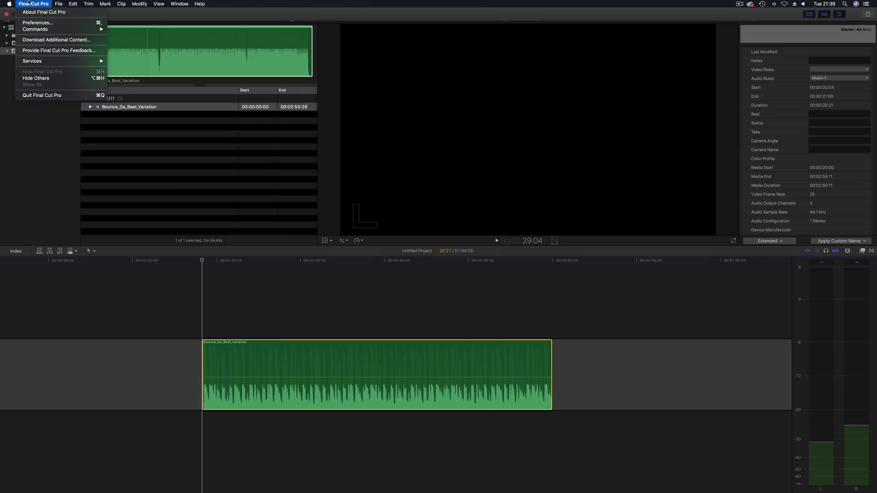
pyautogui.moveTo(35, 30)
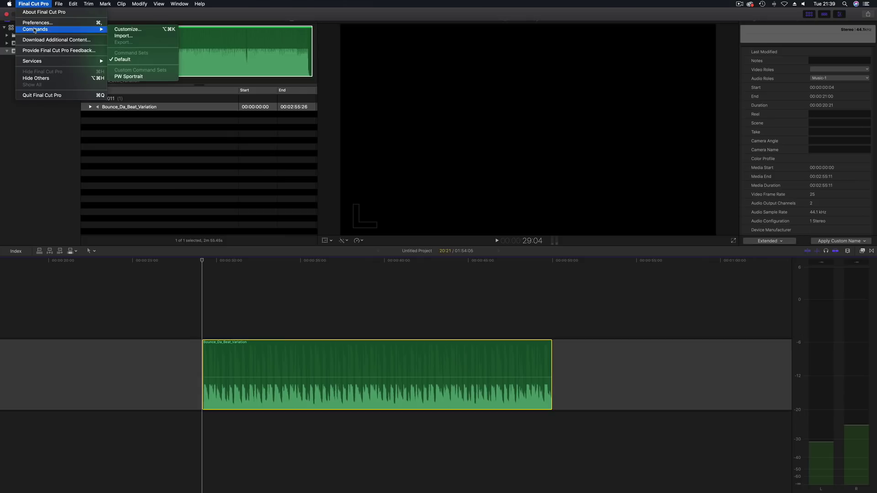
pyautogui.click(143, 30)
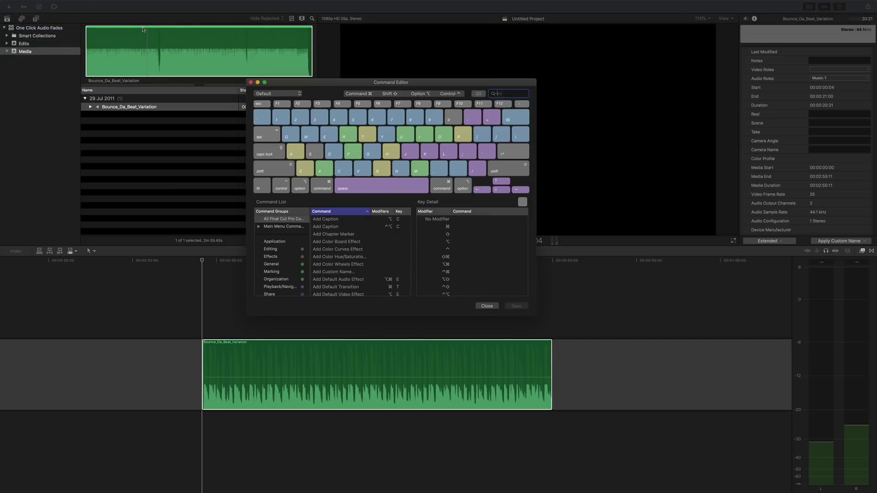
pyautogui.moveTo(365, 85); pyautogui.dragTo(357, 78)
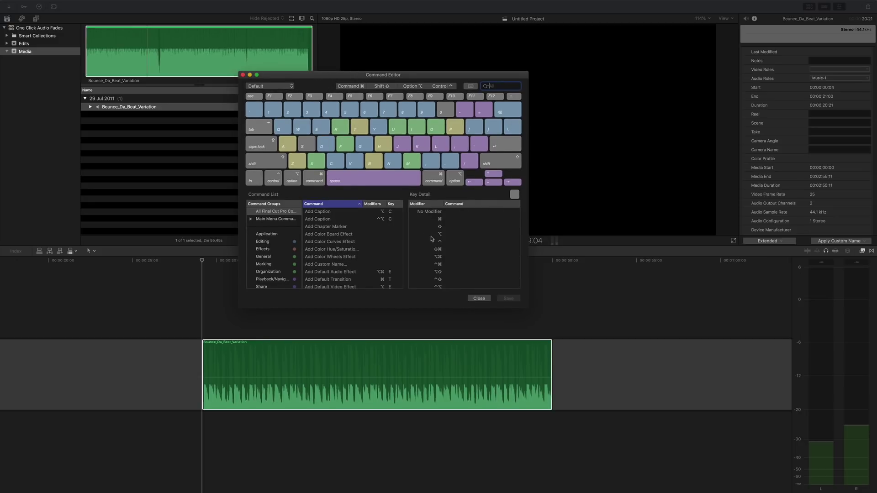
# Duplicate the Default command set and name the copy 'Audio fades'.
pyautogui.click(282, 87)
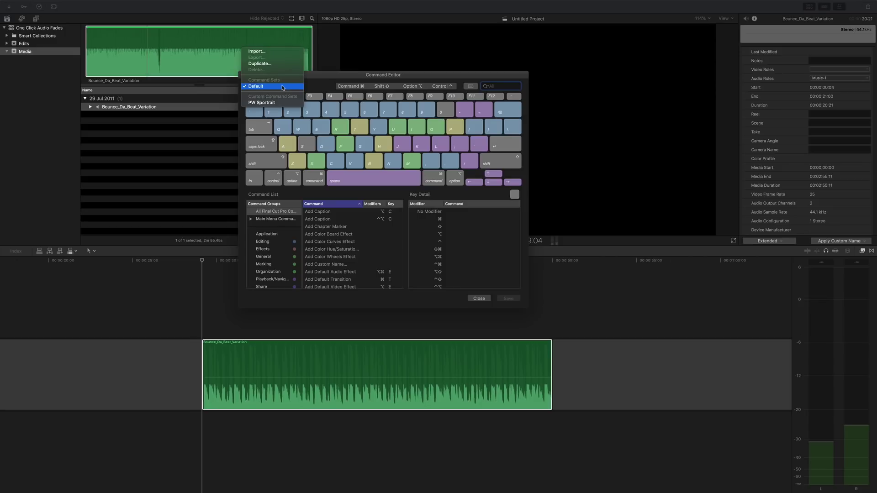
pyautogui.click(278, 65)
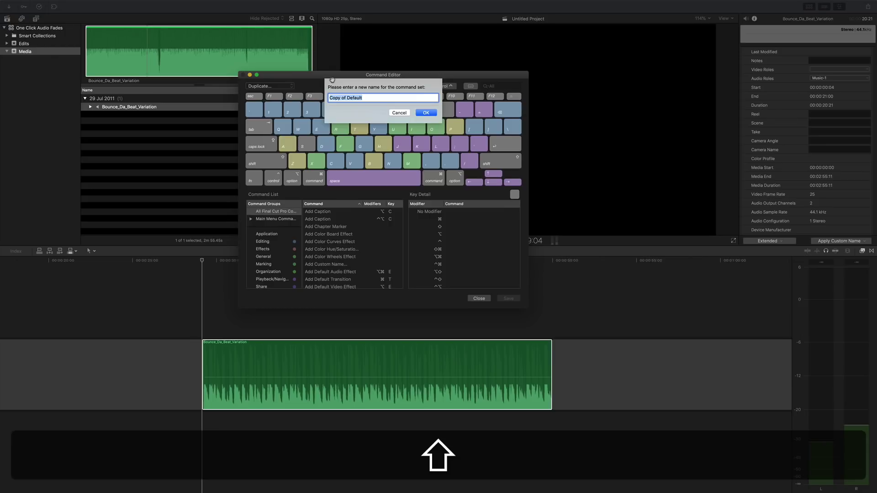
pyautogui.write('Audio fades')
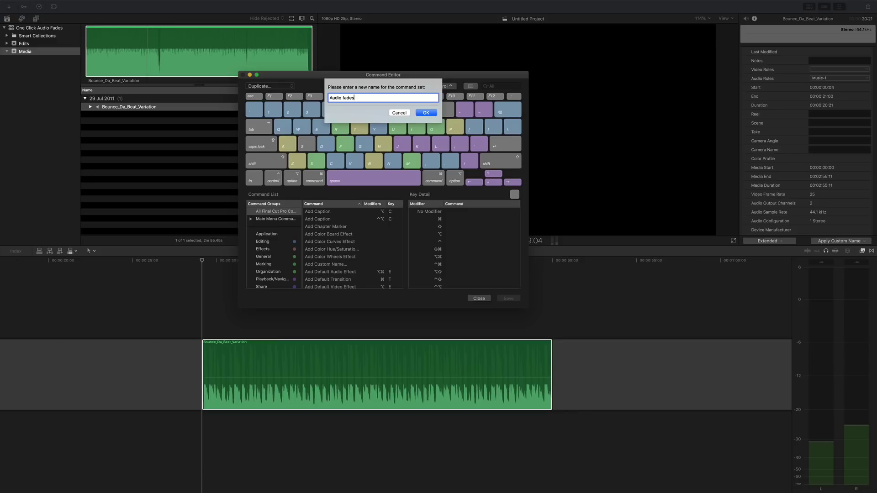
pyautogui.press('Return')
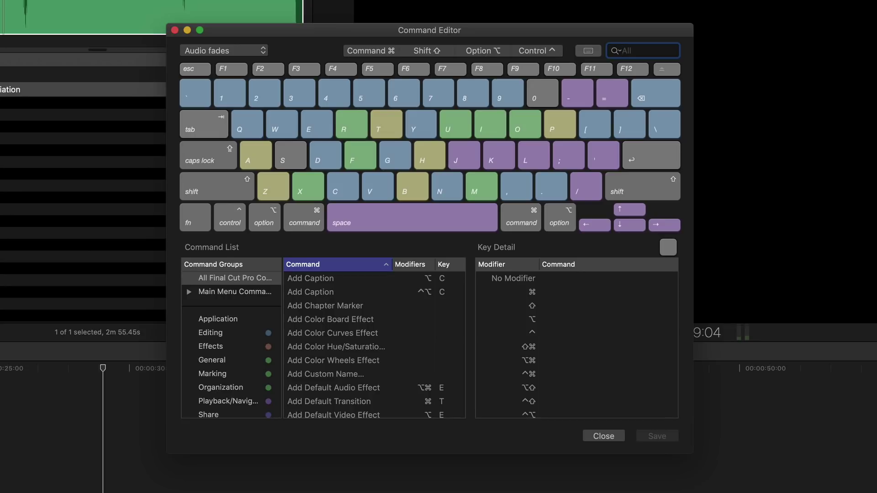
# Assign Toggle Fade In, Toggle Fade Out, Apply Fades and Remove Fades to F1–F4, then save.
pyautogui.write('fade')
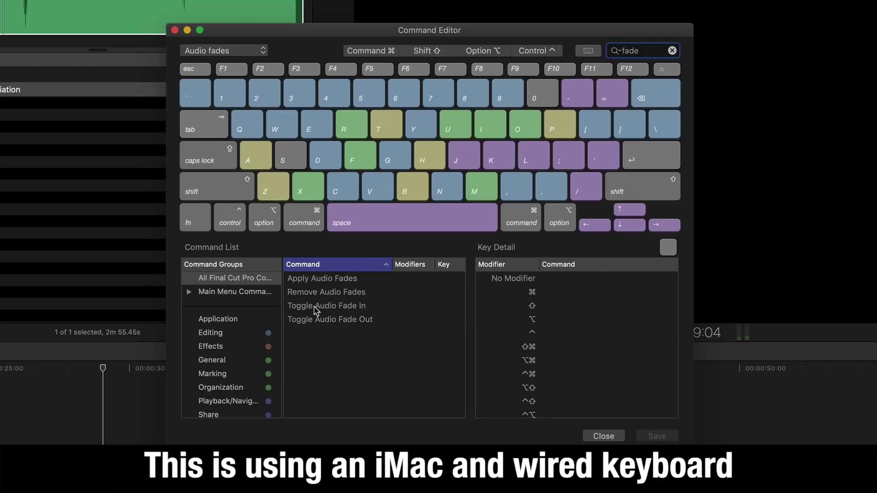
pyautogui.click(327, 311)
pyautogui.moveTo(327, 312); pyautogui.dragTo(232, 71)
pyautogui.click(334, 320)
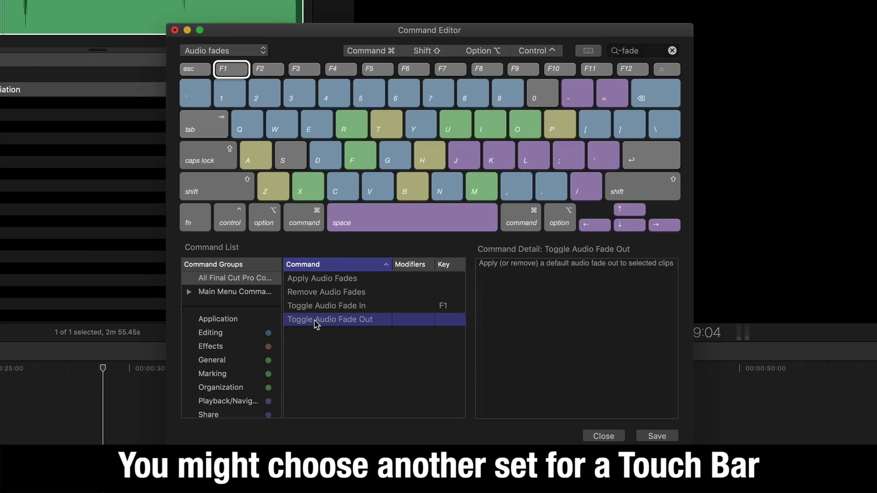
pyautogui.moveTo(293, 324); pyautogui.dragTo(266, 68)
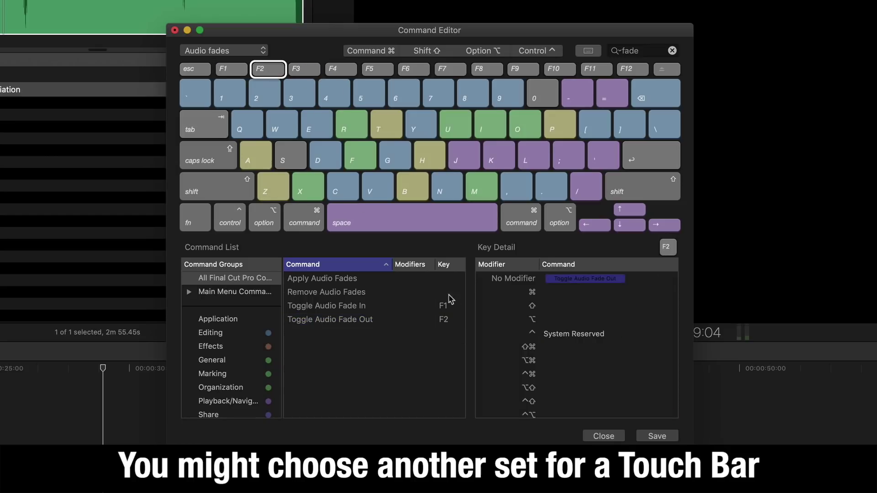
pyautogui.click(326, 281)
pyautogui.moveTo(323, 286); pyautogui.dragTo(302, 76)
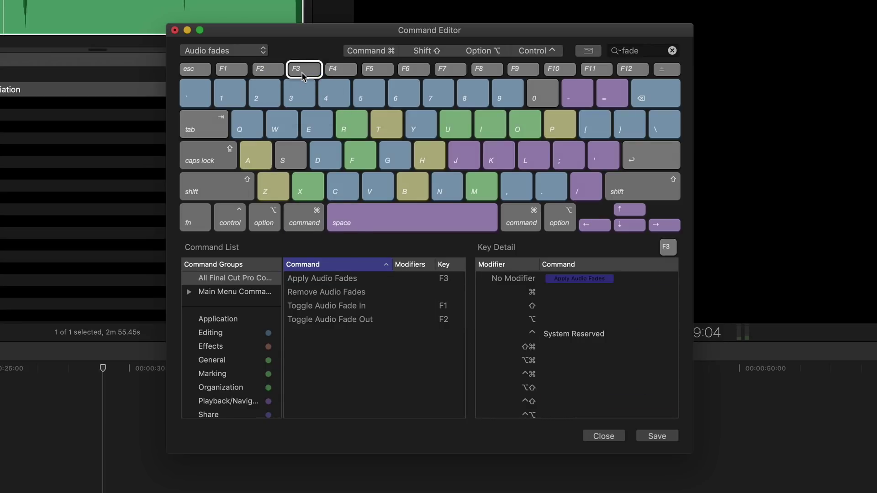
pyautogui.click(338, 294)
pyautogui.moveTo(339, 295); pyautogui.dragTo(339, 75)
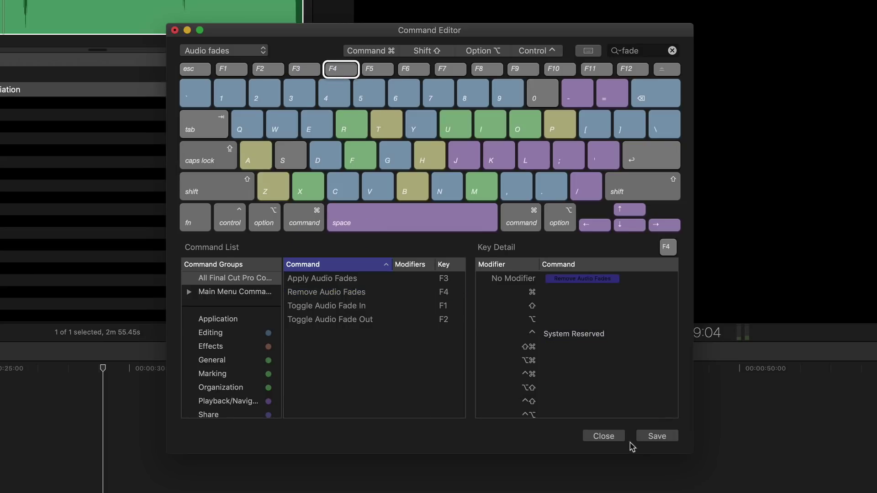
pyautogui.click(655, 439)
pyautogui.click(603, 436)
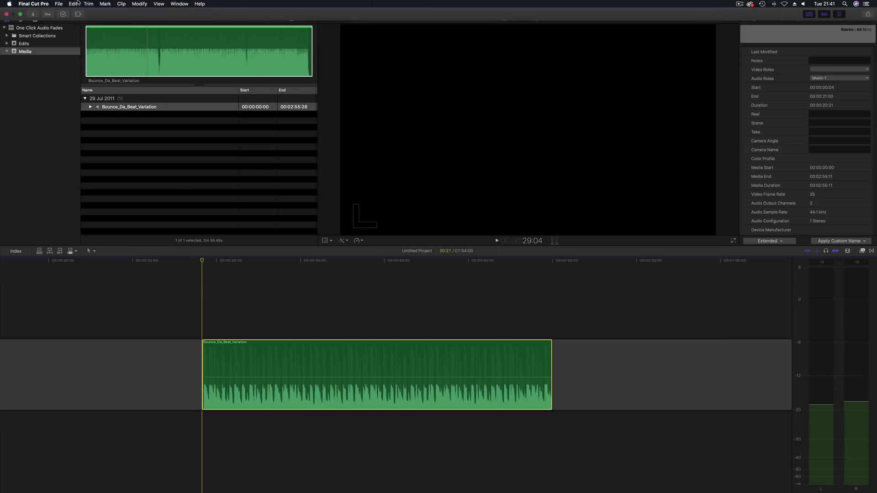
pyautogui.click(136, 4)
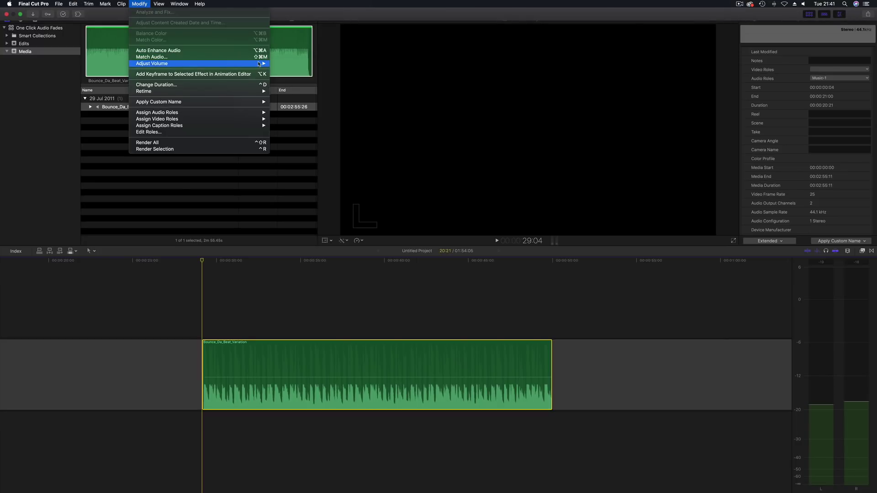
pyautogui.moveTo(259, 64)
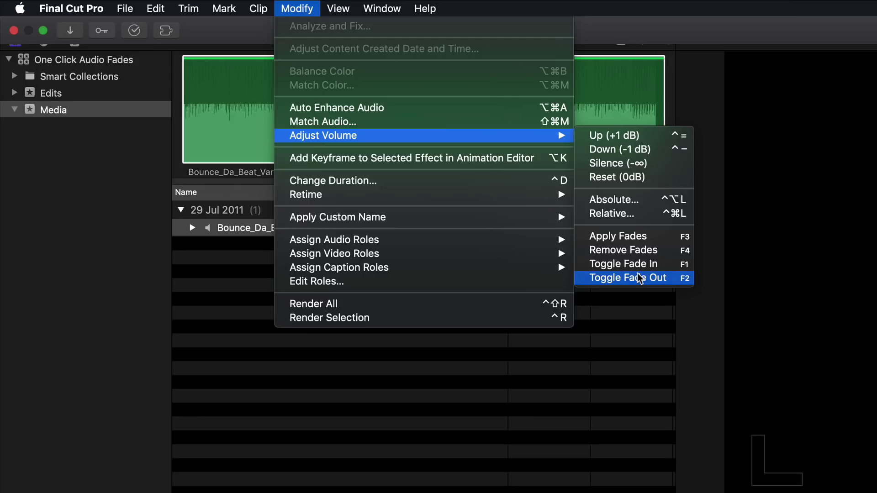
pyautogui.click(640, 237)
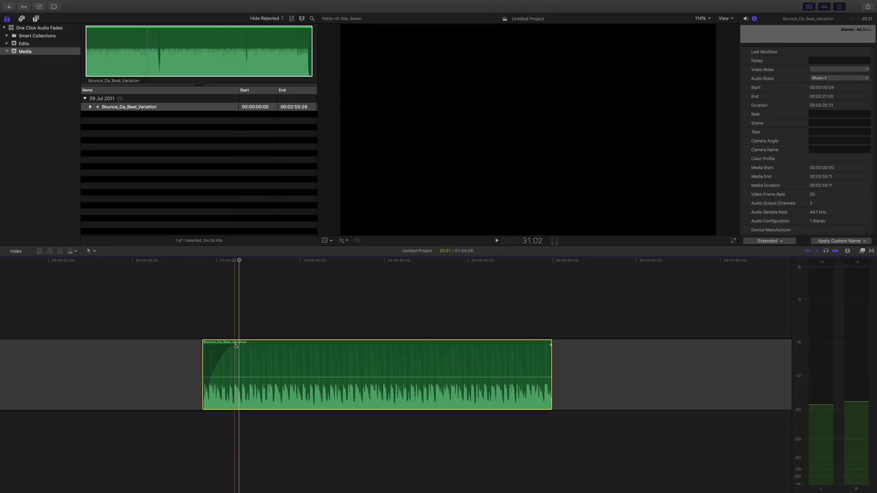
# Test F2, F4 and F3 on the clip, ending with fades at both ends.
pyautogui.press('F2')
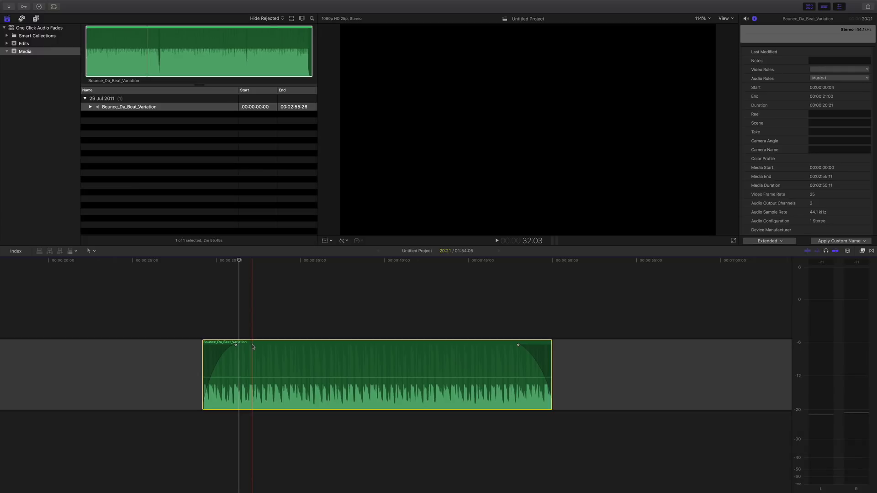
pyautogui.press('F4')
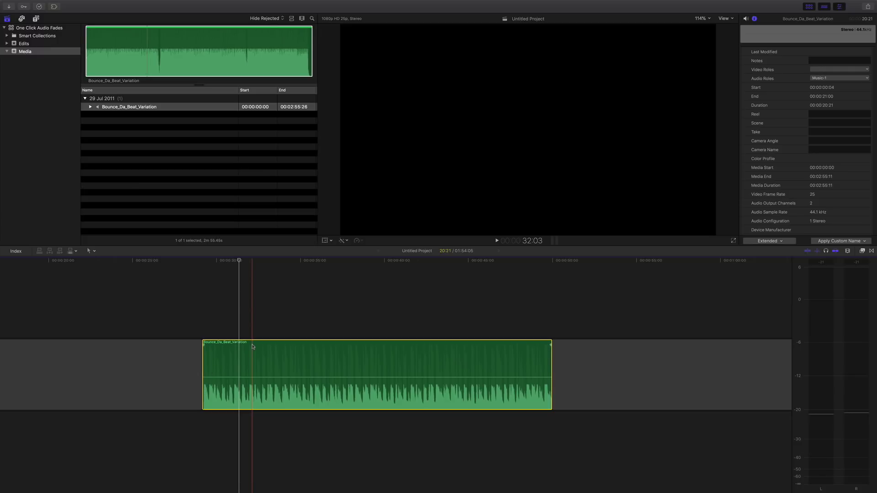
pyautogui.press('F3')
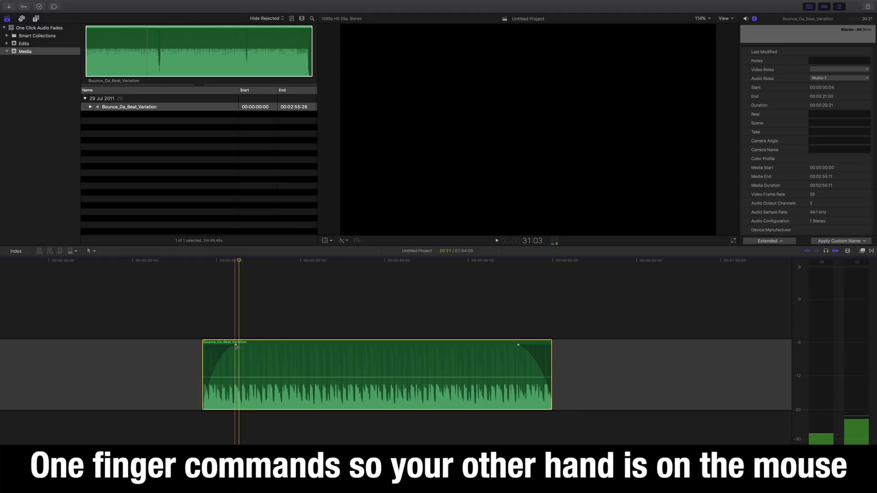
pyautogui.moveTo(235, 344)
pyautogui.mouseDown()
pyautogui.moveTo(297, 345)
pyautogui.moveTo(229, 345)
pyautogui.moveTo(246, 345)
pyautogui.mouseUp()
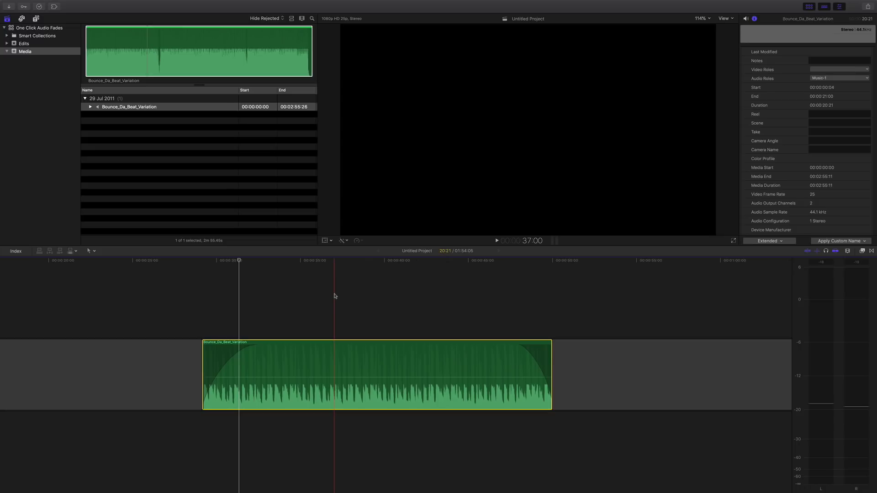
pyautogui.press('super')
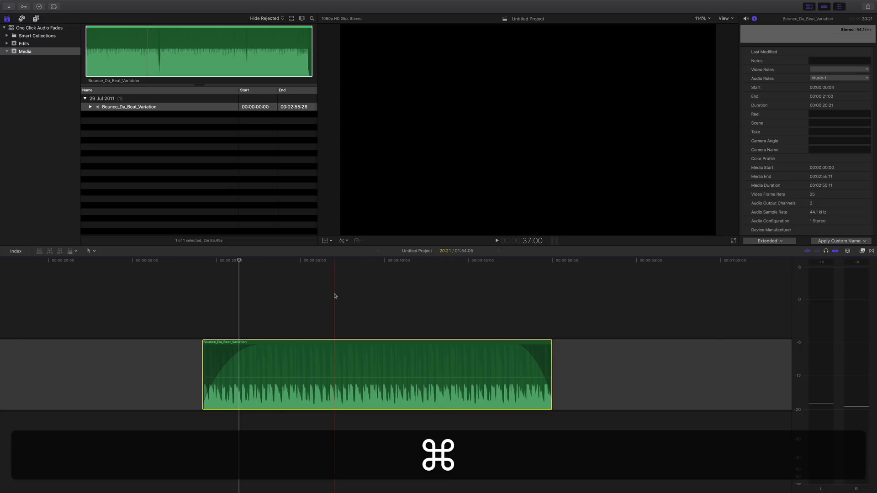
pyautogui.press('super+minus')
# Select the three later Bounce_Da_Beat_Variation clips, add fades with F3, and play them back.
pyautogui.hscroll(5, 335, 296)
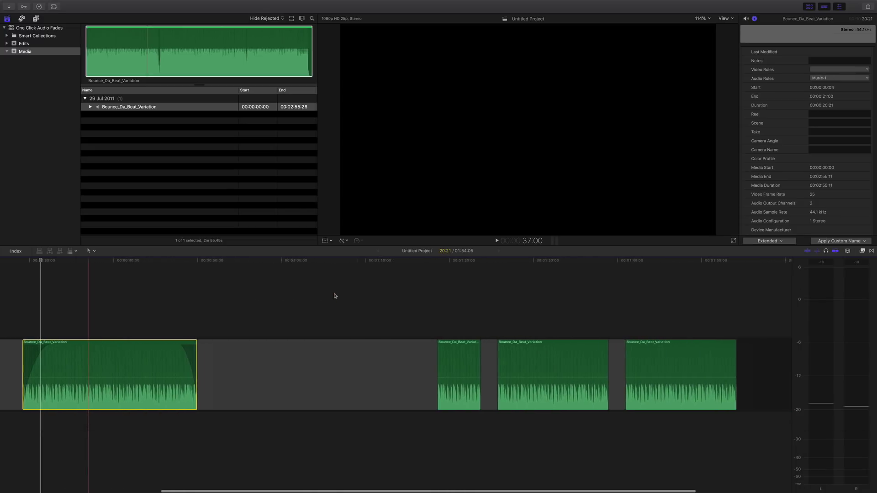
pyautogui.hscroll(5, 335, 296)
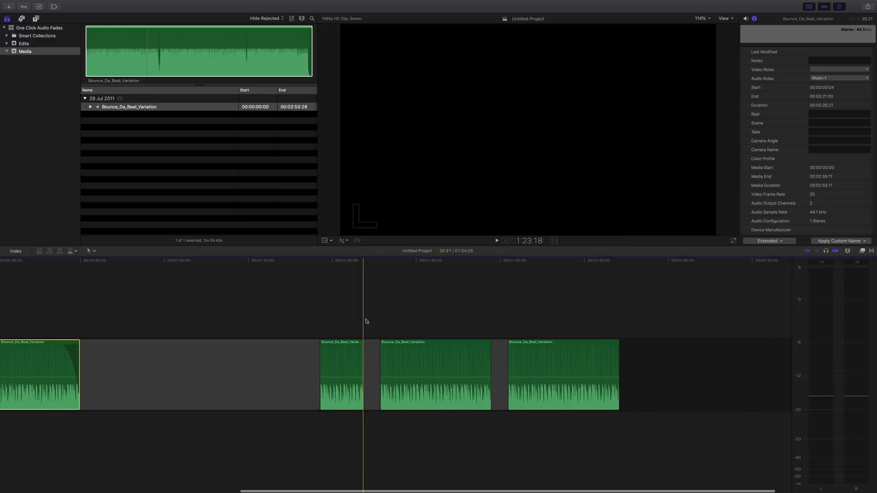
pyautogui.moveTo(336, 324); pyautogui.dragTo(559, 365)
pyautogui.press('F3')
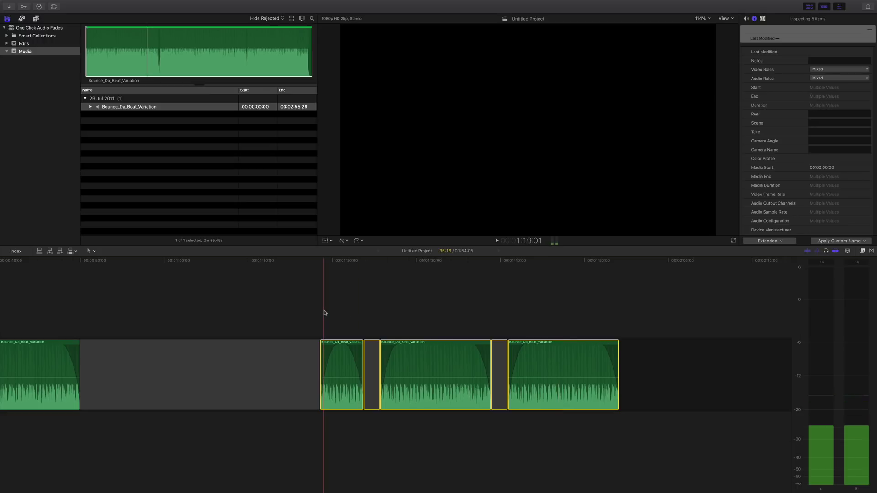
pyautogui.press('space')
pyautogui.press('space')
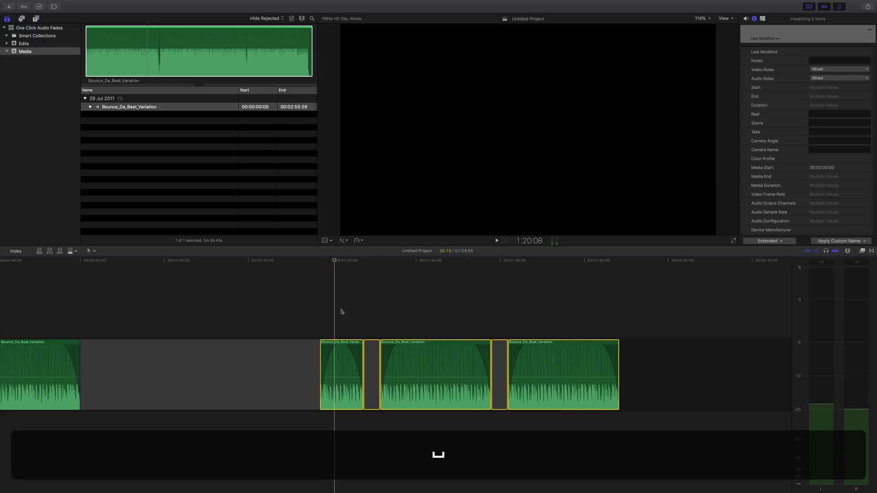